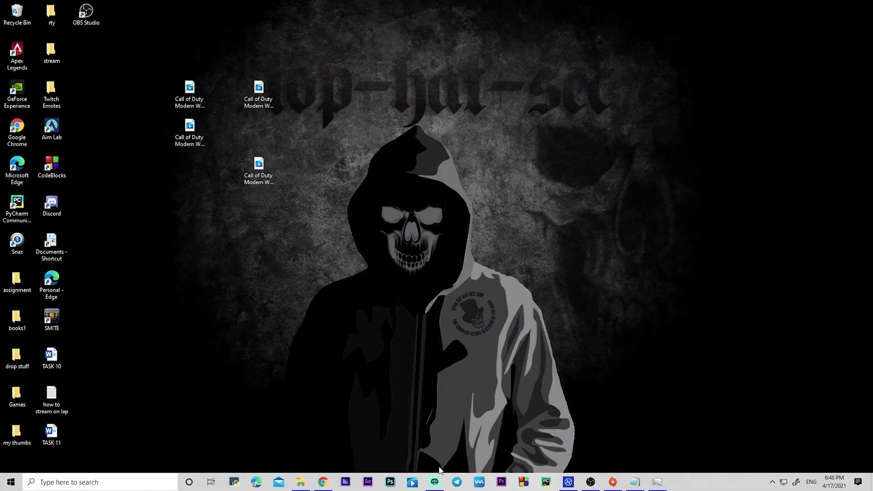
Launch Streamlabs OBS from the taskbar so it shows its Connect sign-in screen.
left_click(435, 481)
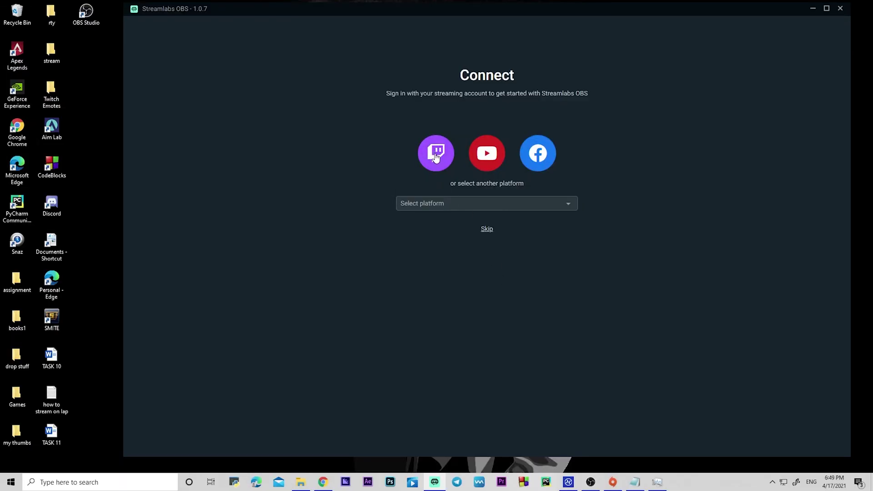
Skip sign-in, take the Starter plan, run settings optimisation, then switch to Chrome.
left_click(487, 229)
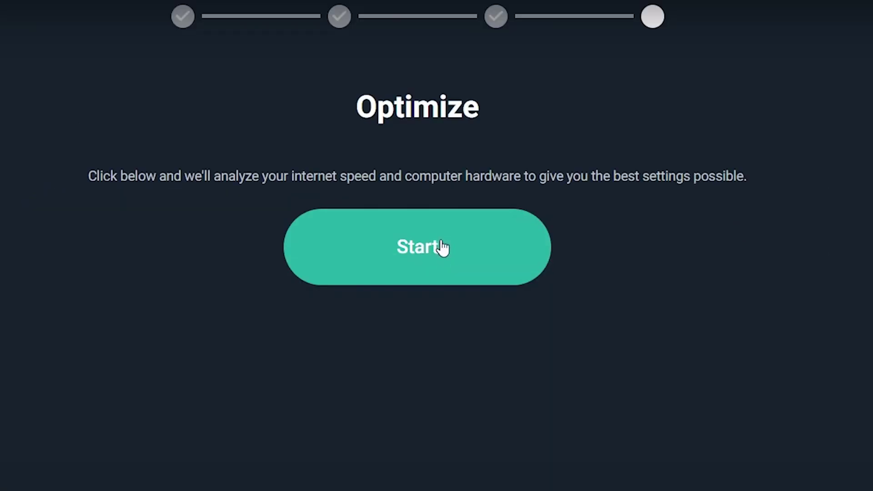
left_click(443, 247)
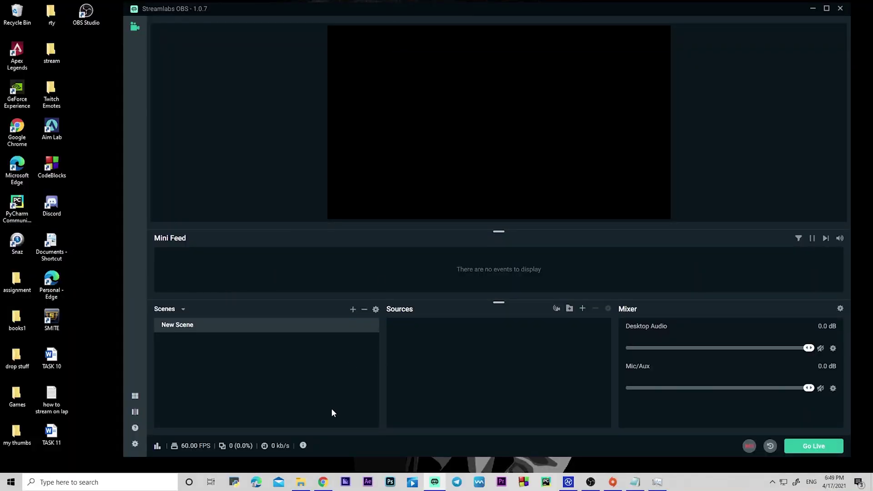
left_click(323, 482)
Copy the primary stream key from Twitch Creator Dashboard > Settings > Stream.
left_click(166, 8)
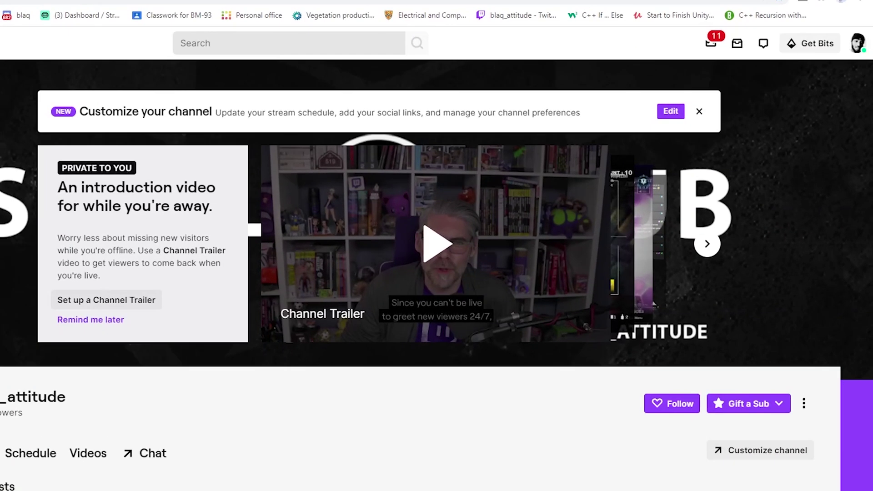
left_click(862, 38)
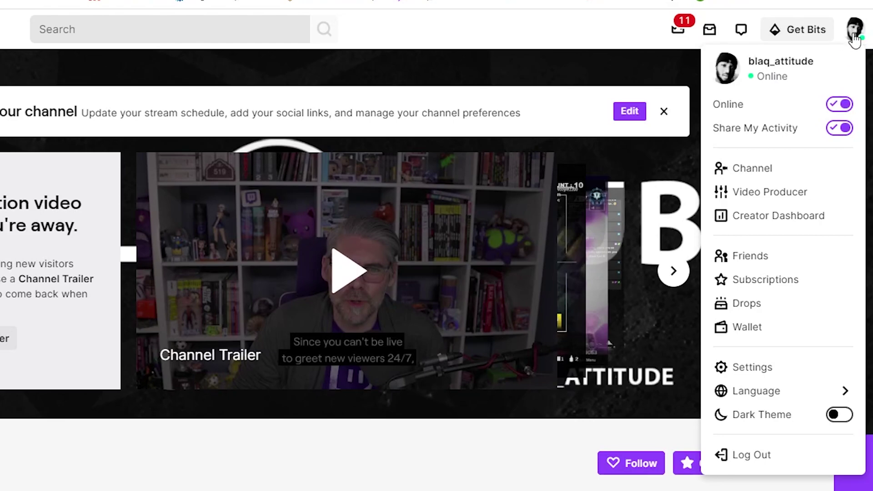
left_click(813, 219)
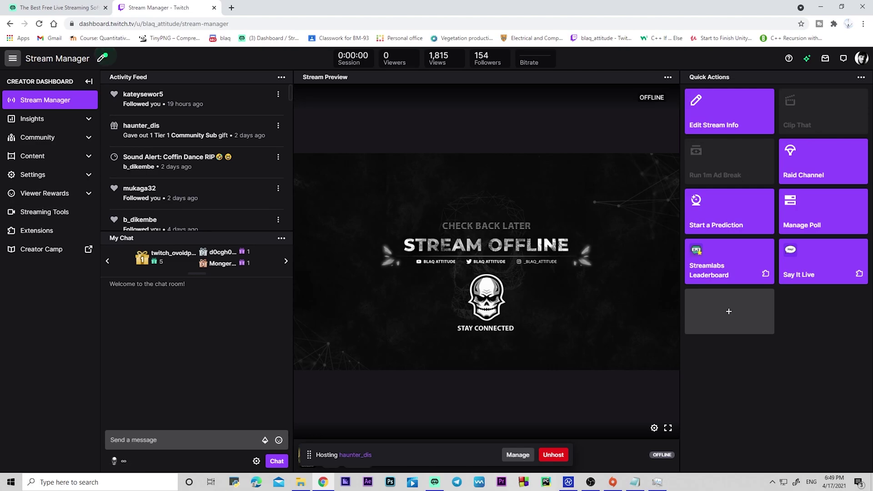
left_click(71, 180)
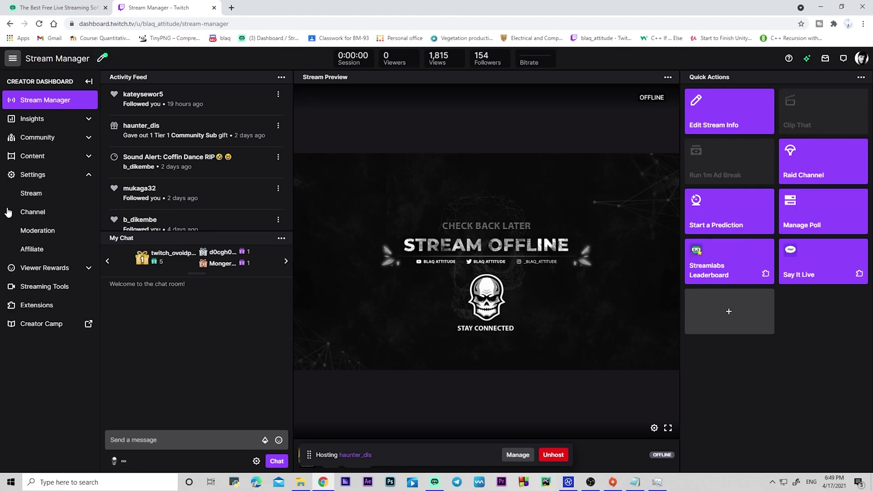
left_click(68, 197)
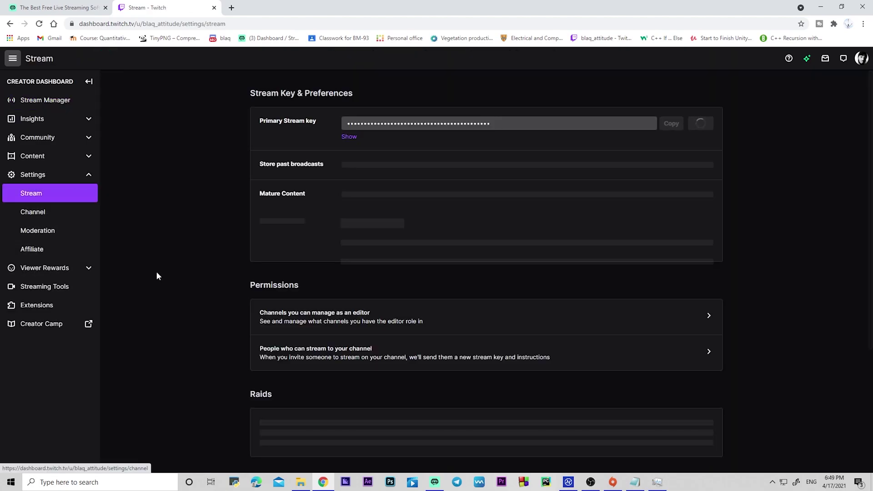
scroll(415, 333, "down", 4)
scroll(419, 324, "up", 5)
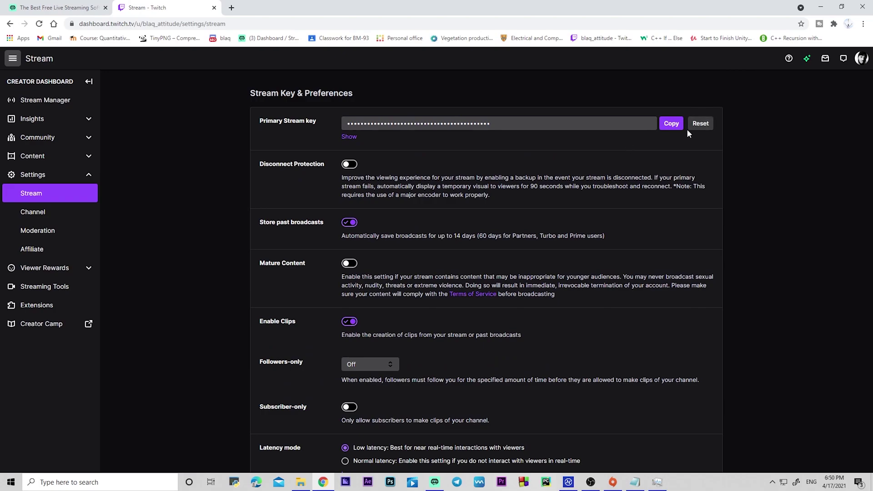
left_click(673, 126)
Set the Stream type to Streaming Services > Twitch, paste the copied stream key, and save.
key("alt+Tab")
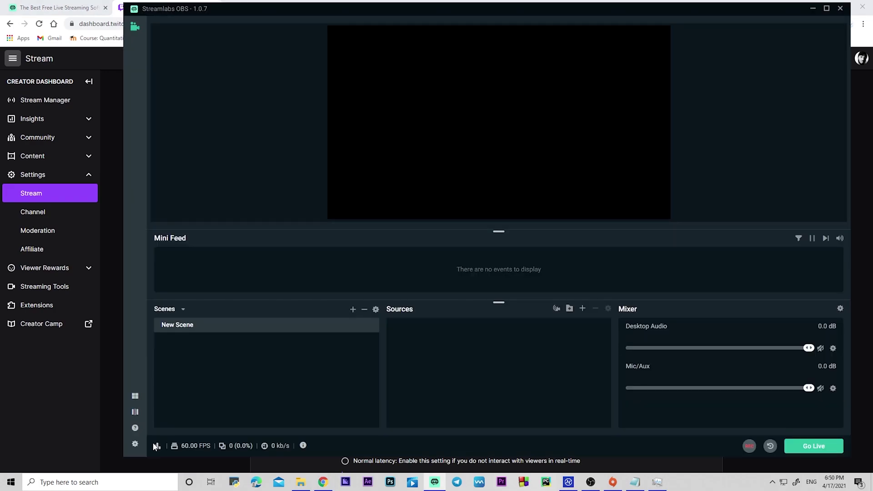
left_click(135, 445)
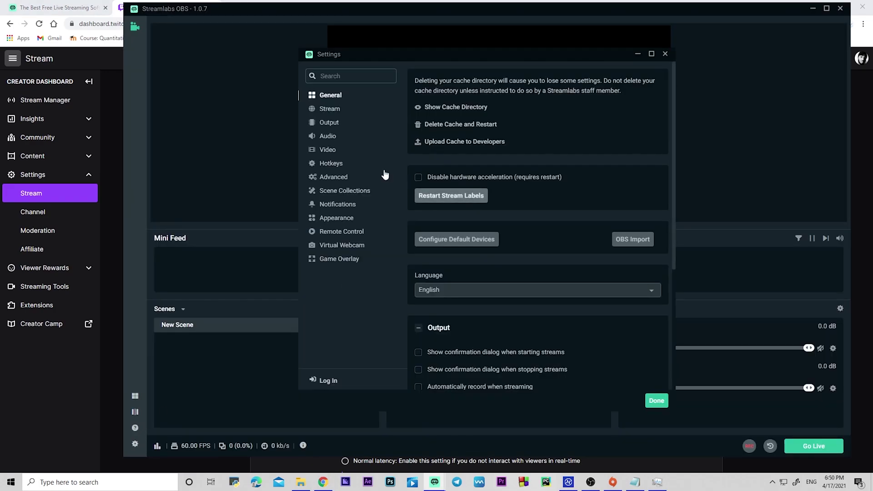
left_click(335, 113)
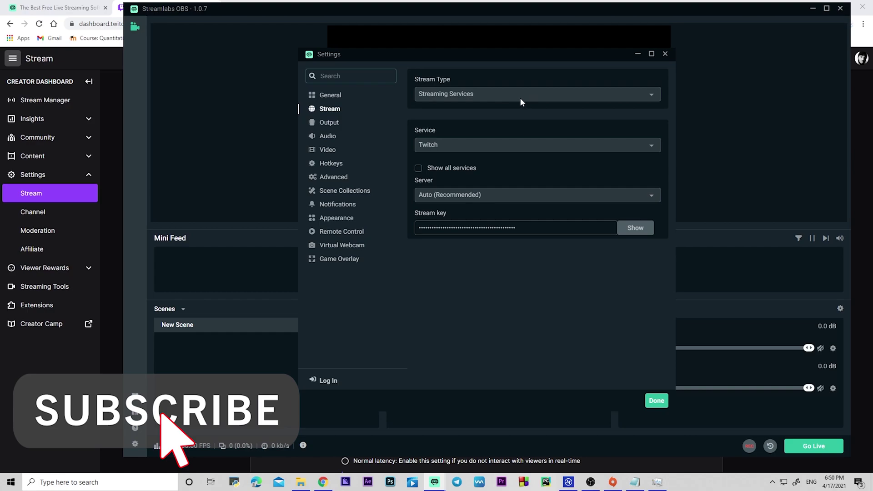
left_click(585, 95)
left_click(488, 115)
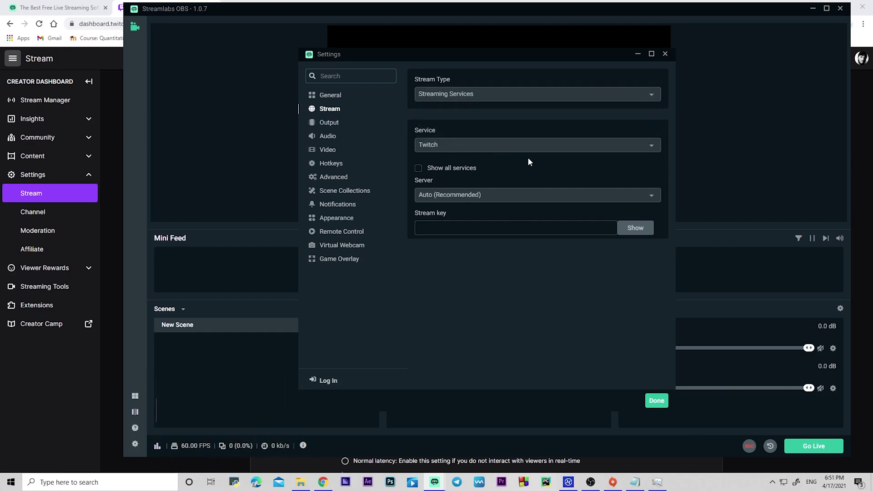
left_click(509, 146)
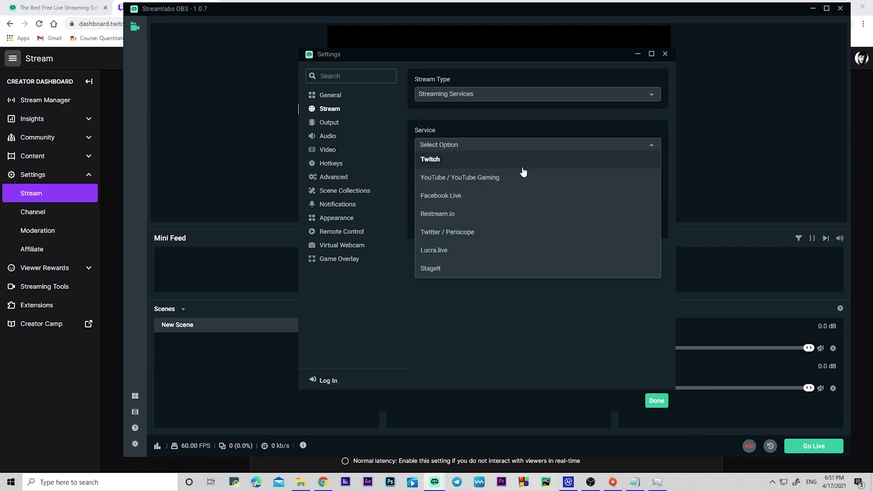
left_click(474, 159)
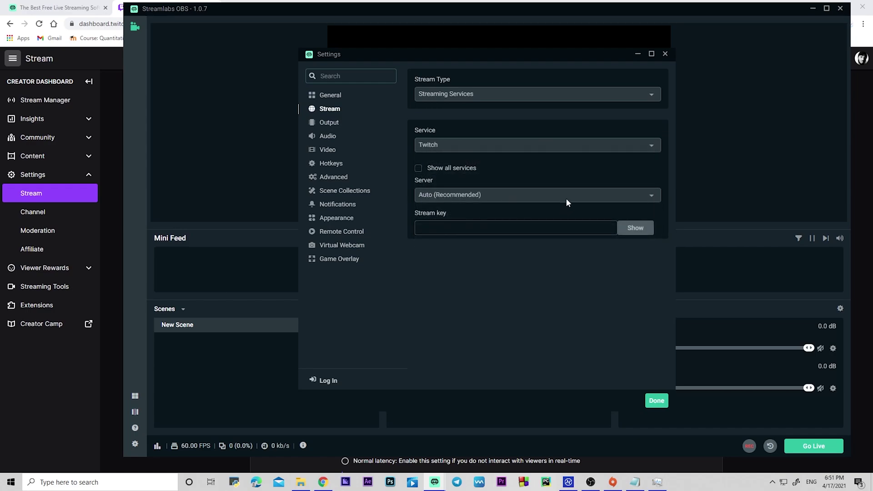
key("ctrl+v")
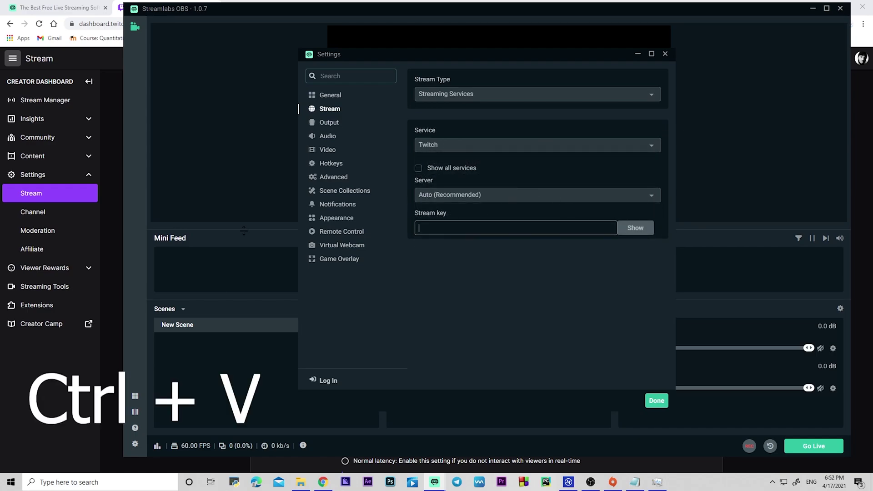
key("ctrl+v")
left_click(657, 401)
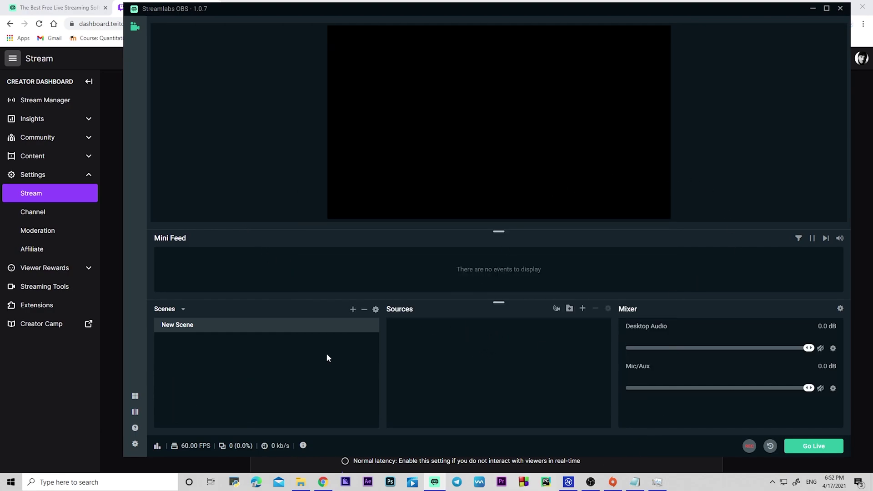
Log in with Twitch using the account's username and password, then authorize Streamlabs.
left_click(331, 386)
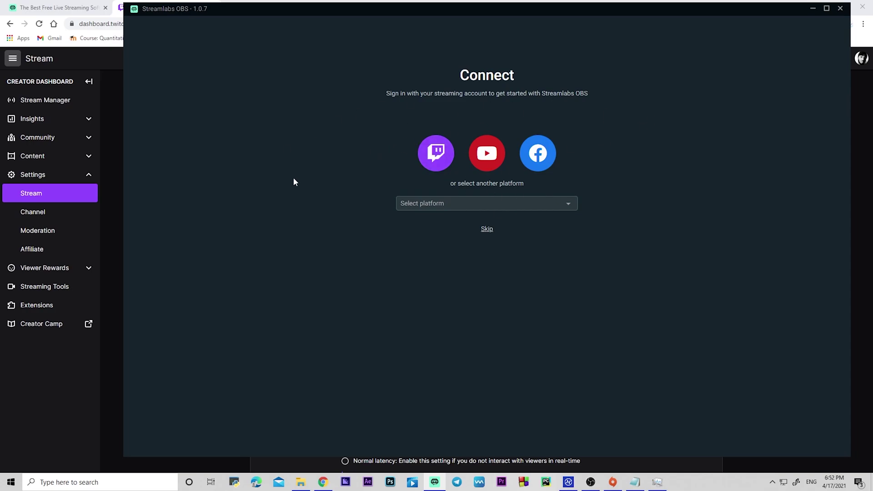
left_click(436, 159)
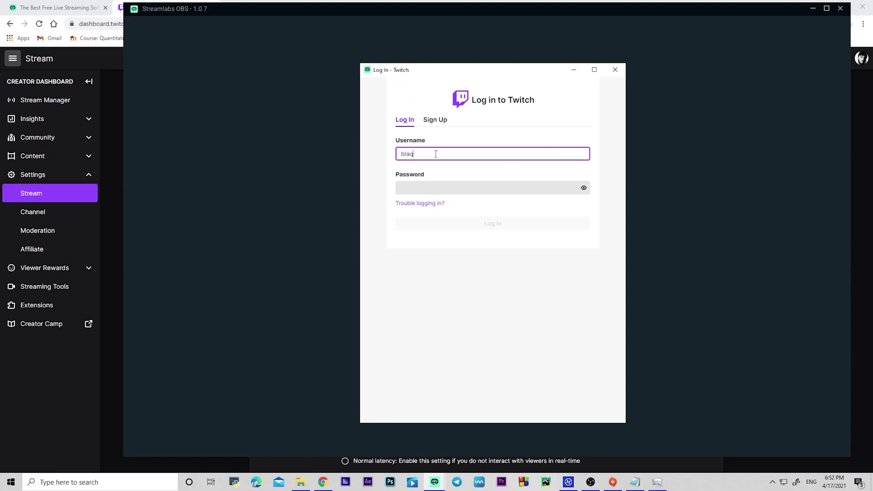
type("blaq_attitude")
left_click(453, 191)
key("ctrl+v")
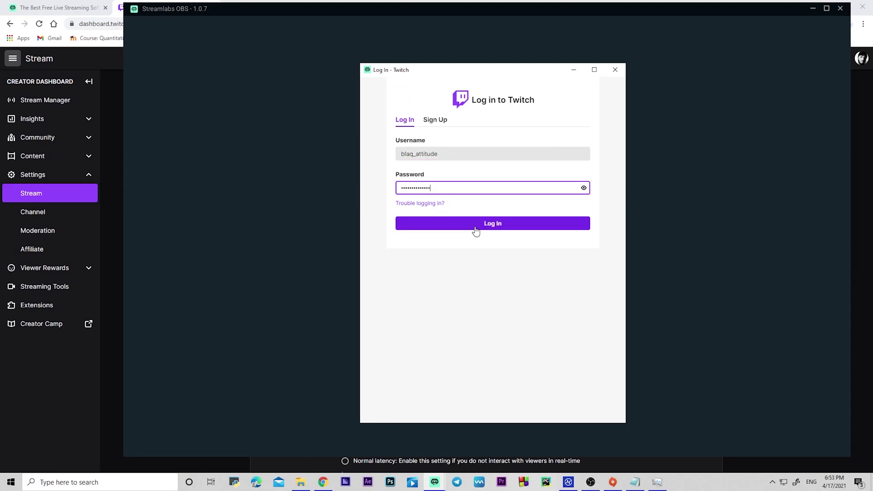
left_click(476, 231)
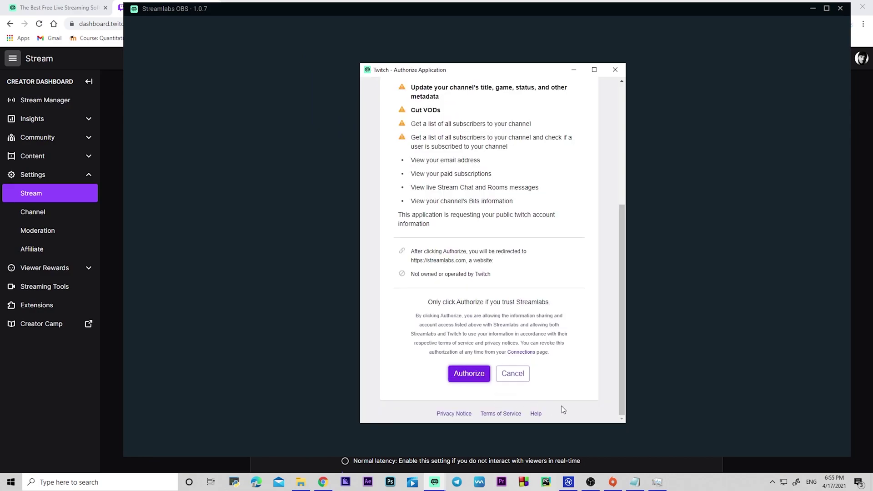
left_click(481, 376)
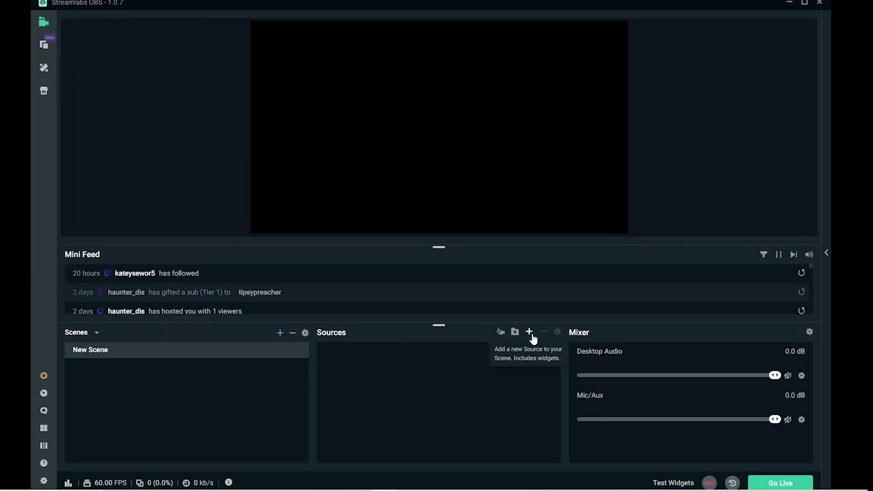
Add a Display Capture source of the desktop to New Scene, then bring up Settings.
left_click(529, 333)
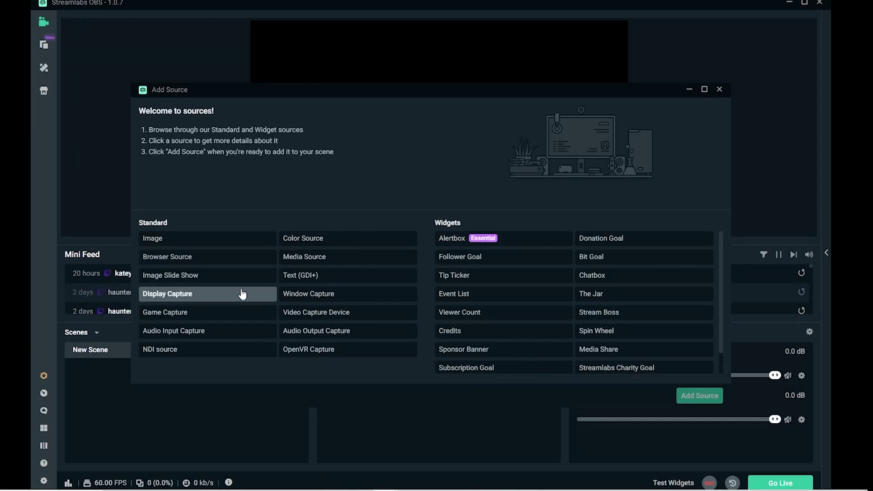
left_click(214, 294)
left_click(699, 396)
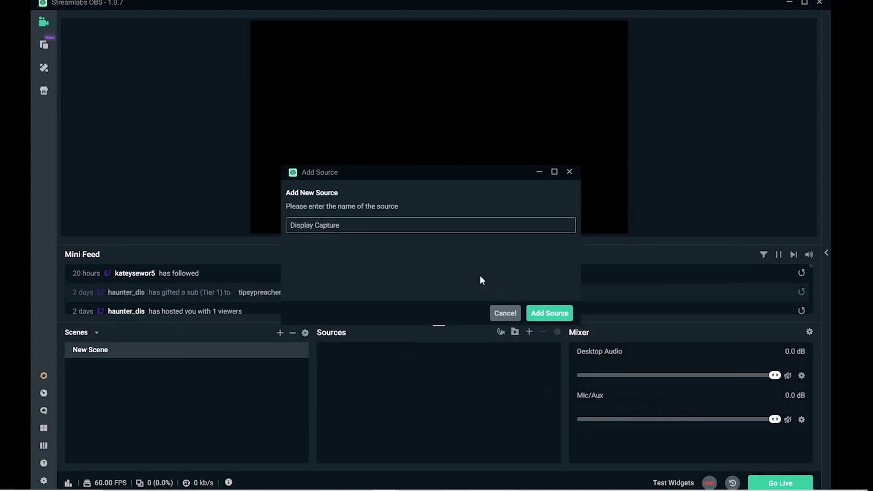
left_click(545, 315)
left_click(549, 433)
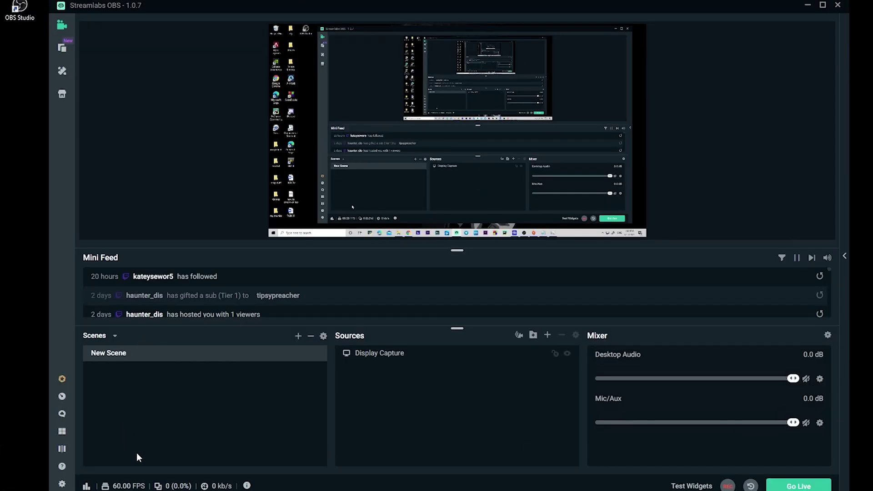
left_click(62, 484)
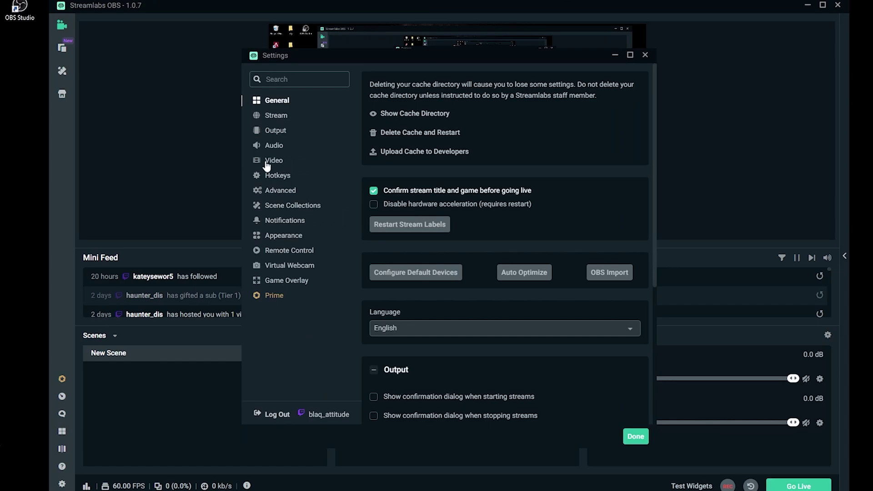
In Audio settings, check which playback device Windows is currently using.
left_click(275, 145)
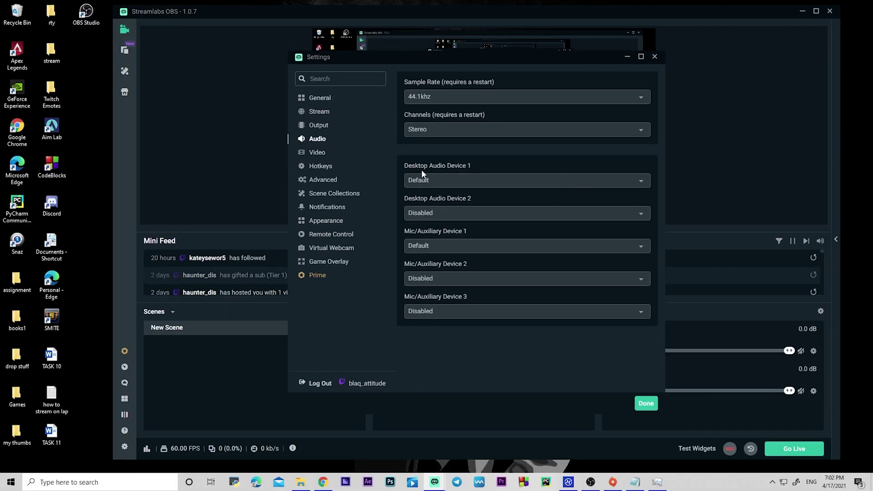
left_click(540, 182)
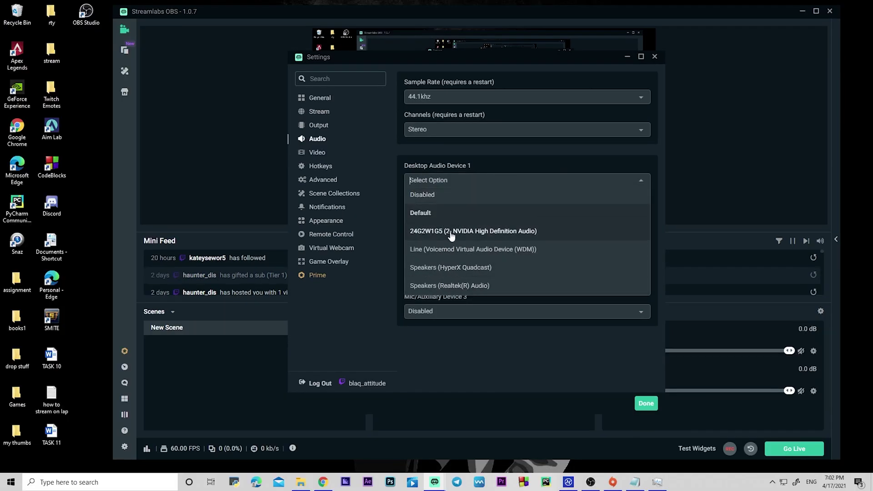
left_click(594, 178)
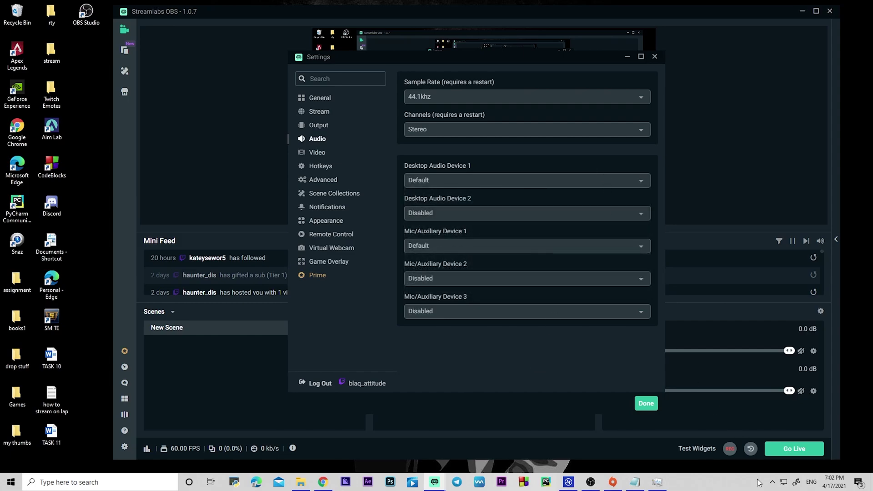
left_click(772, 482)
left_click(751, 425)
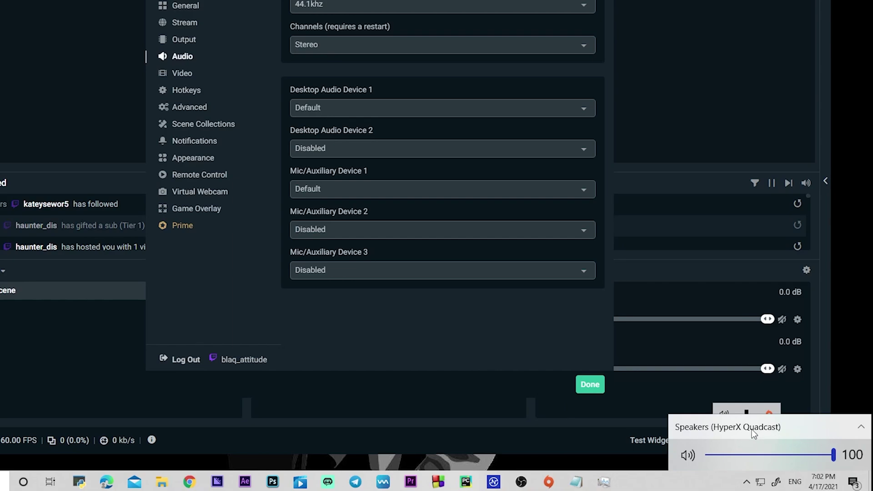
left_click(804, 428)
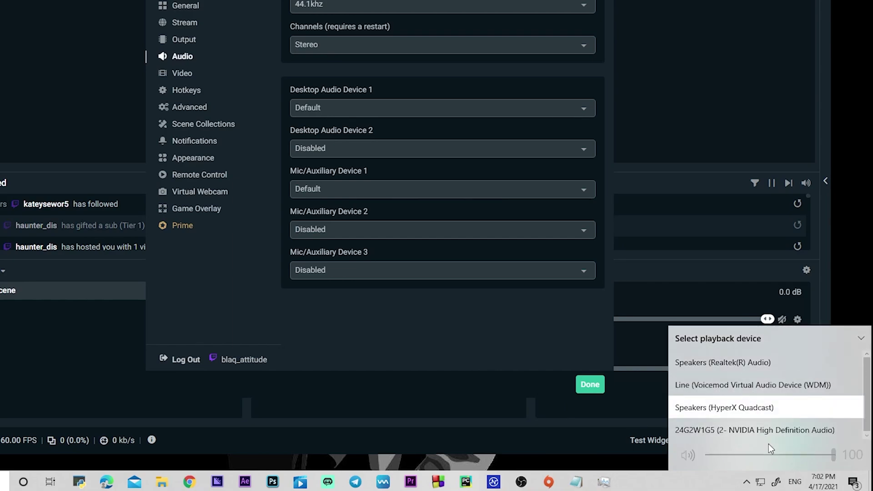
left_click(860, 341)
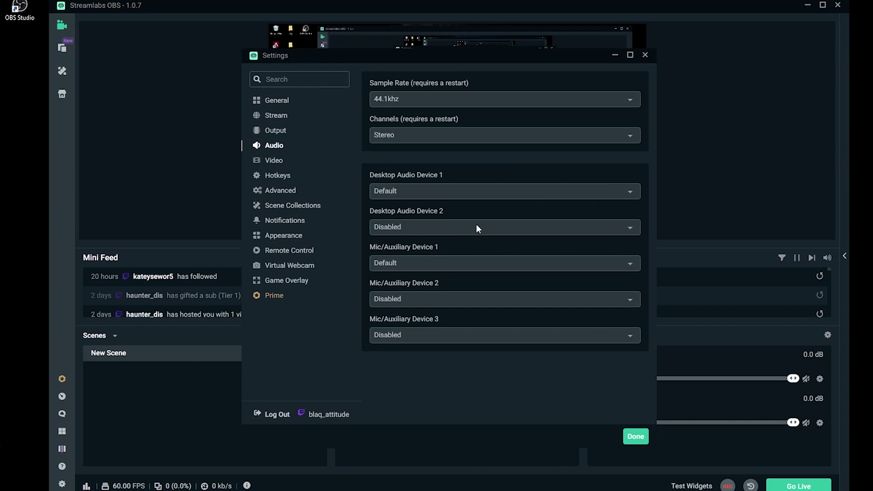
Set desktop audio to Speakers (HyperX Quadcast) and mic to Microphone (HyperX Quadcast), then save.
left_click(494, 191)
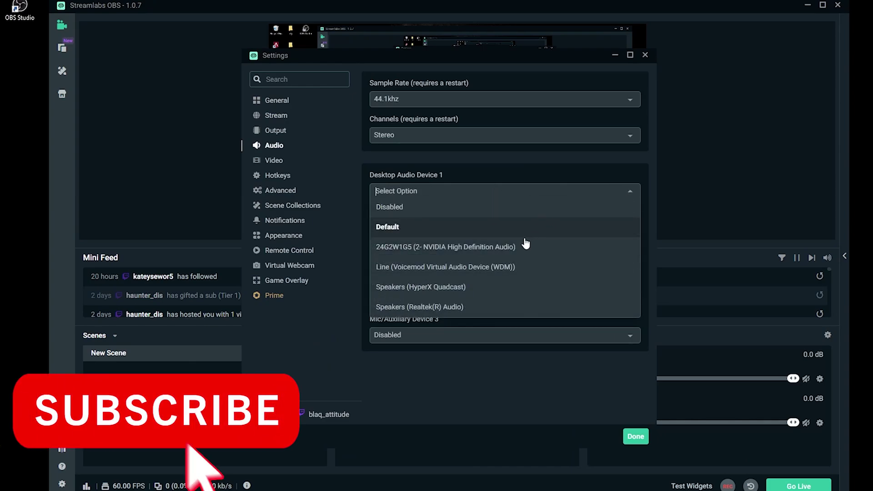
left_click(501, 284)
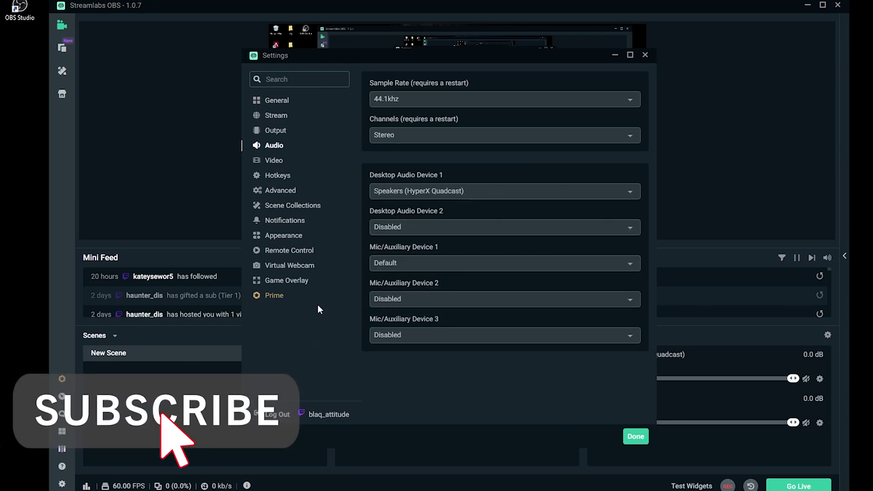
left_click(430, 266)
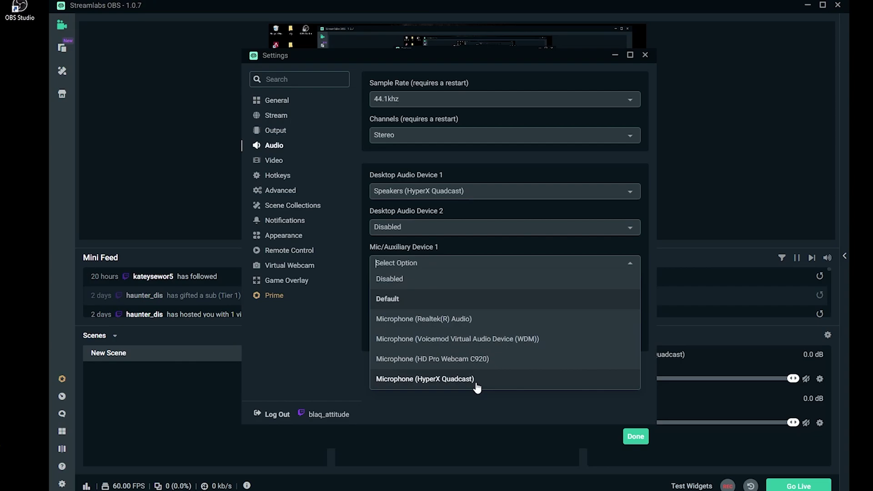
left_click(477, 384)
left_click(636, 437)
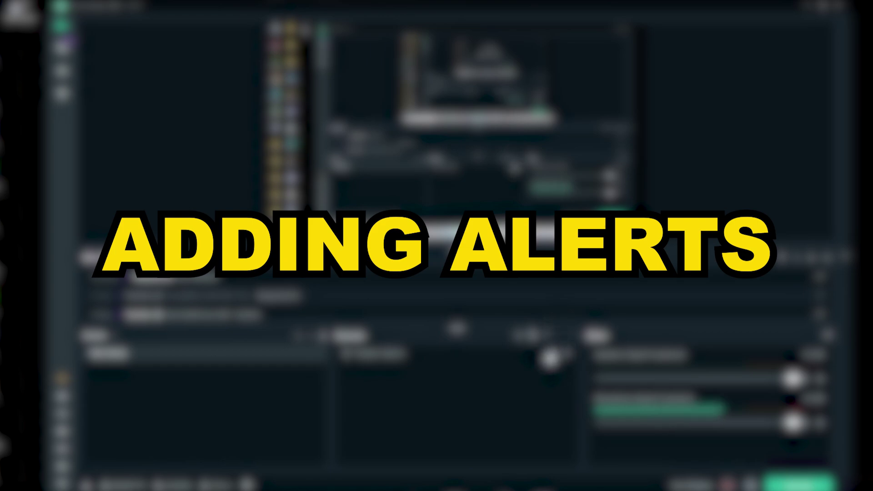
Add an Alertbox widget source to the scene from the Widgets list.
left_click(548, 337)
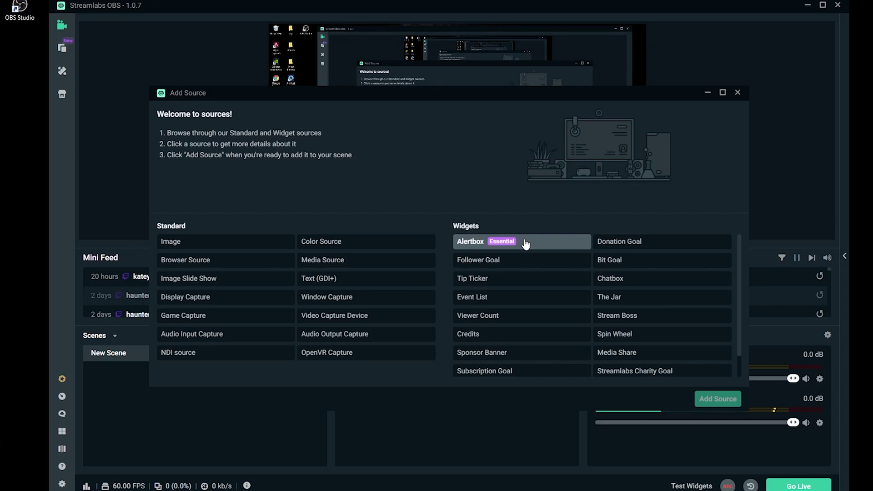
left_click(738, 93)
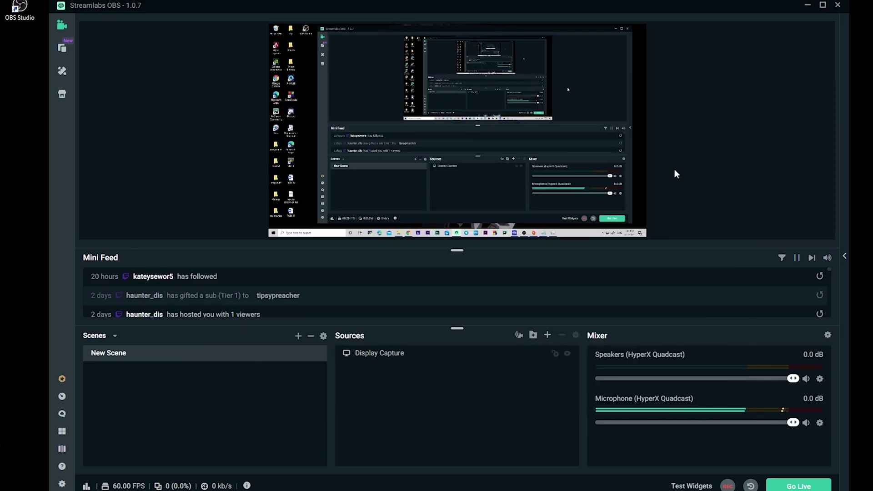
left_click(548, 336)
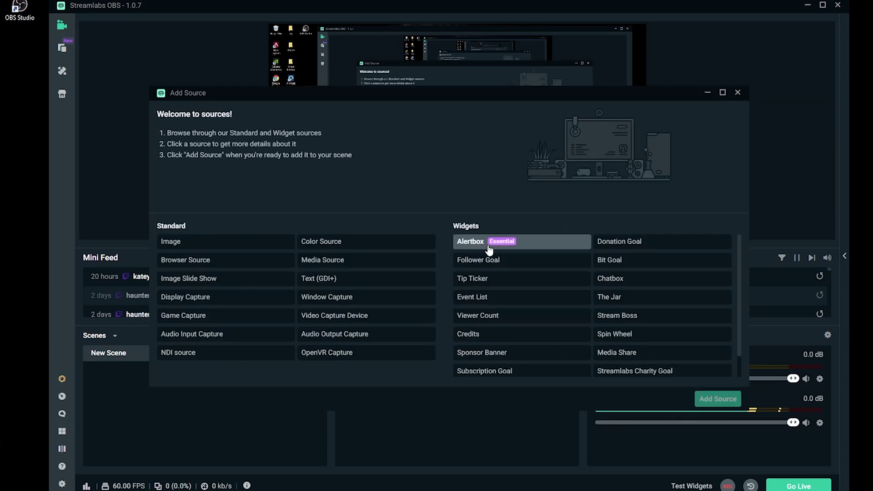
left_click(524, 246)
left_click(718, 401)
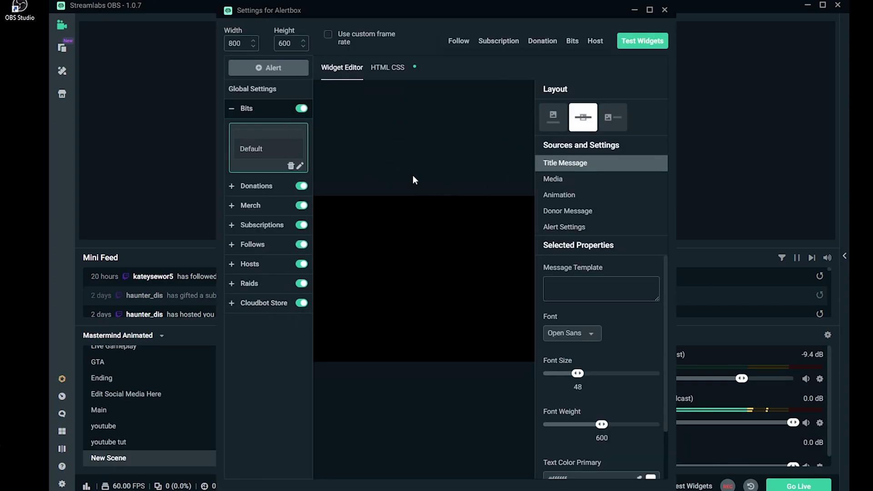
Play a test Follow alert and view the follow alert's media settings.
left_click(460, 44)
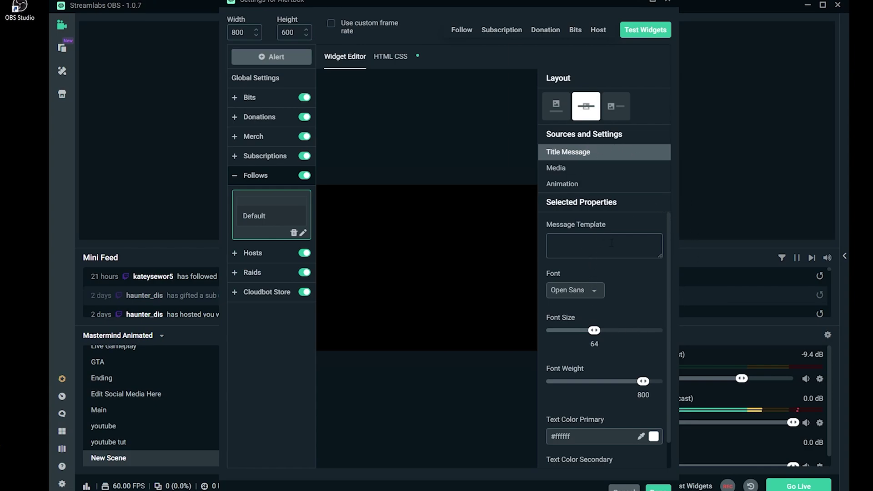
left_click(598, 169)
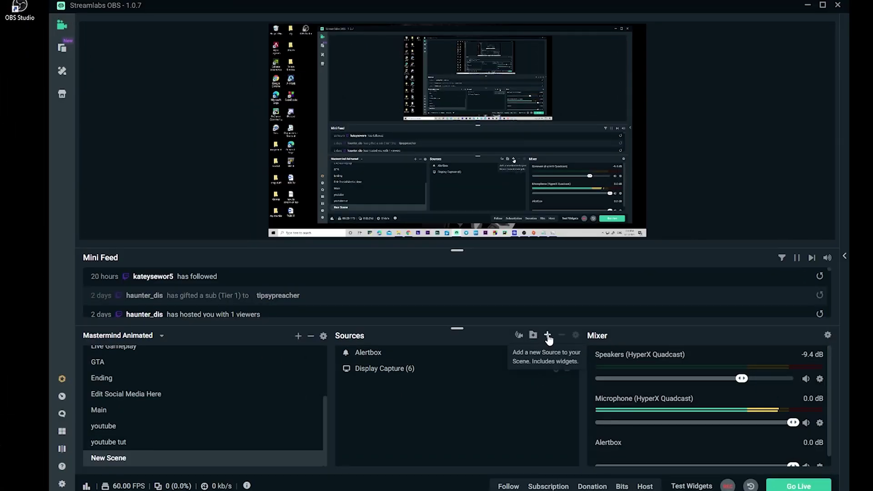
Add a Game Capture (1) source capturing Apex Legends, then select Alertbox and Game Capture.
left_click(548, 337)
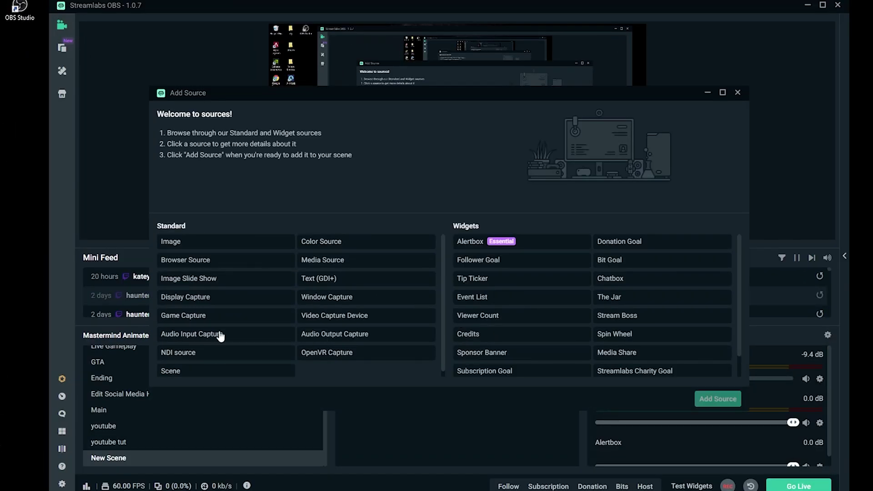
left_click(223, 316)
left_click(707, 400)
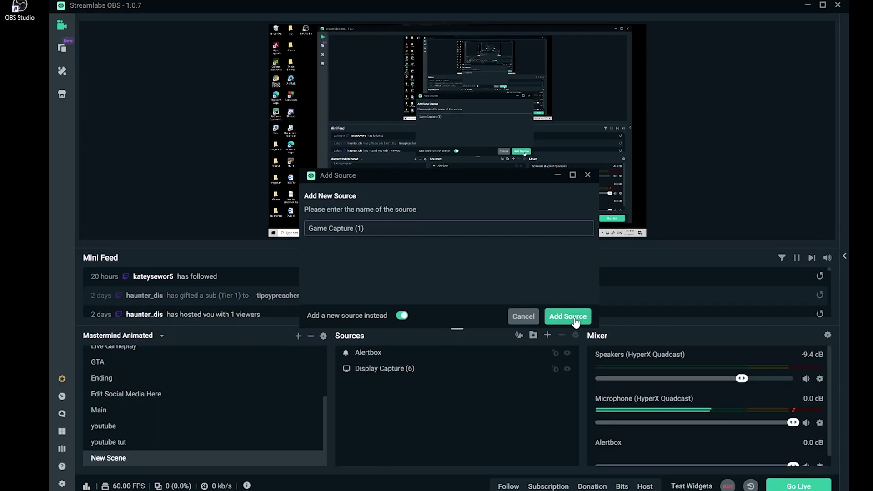
left_click(568, 316)
left_click(570, 436)
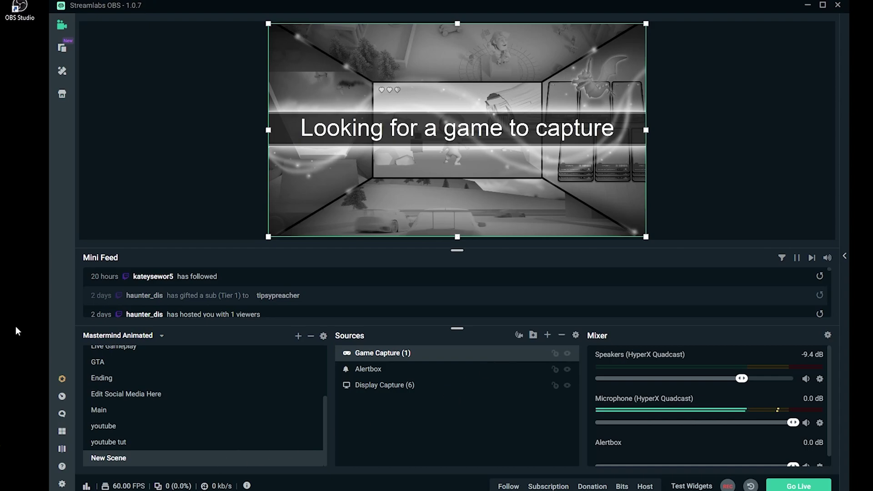
left_click(516, 370)
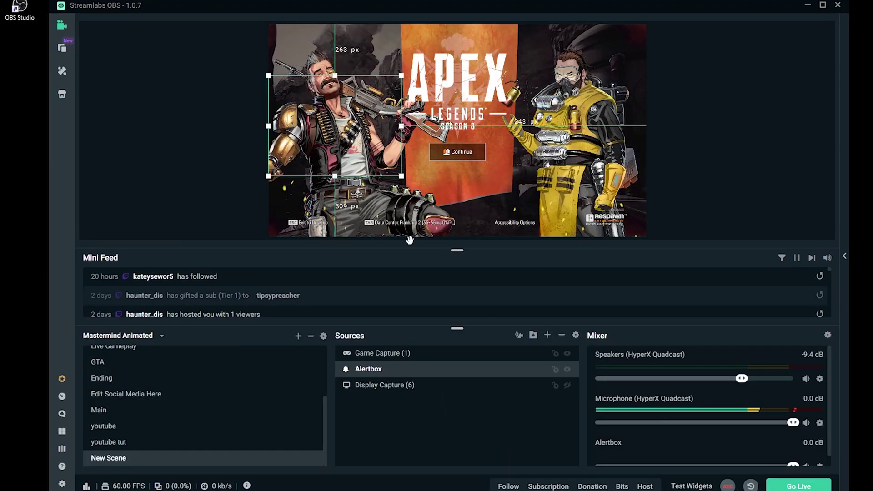
left_click(455, 354)
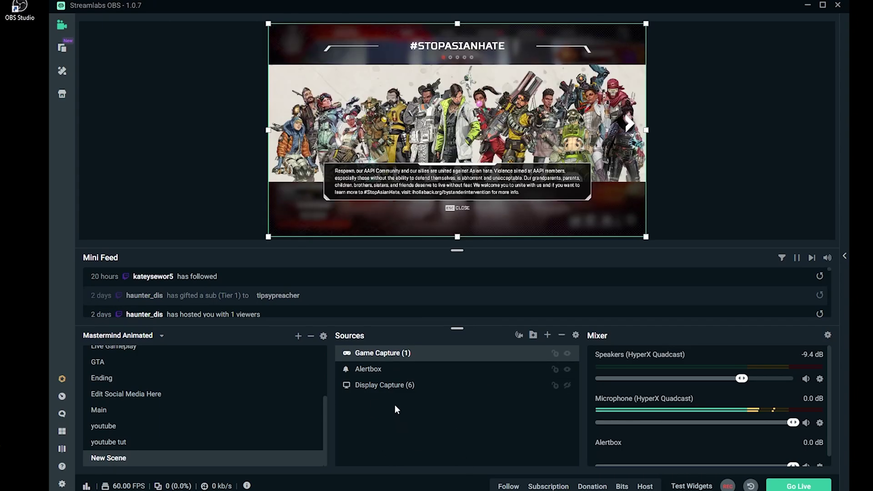
Set Game Capture to 'Capture specific window' mode targeting [r5apex.exe]: Apex Legends.
right_click(387, 359)
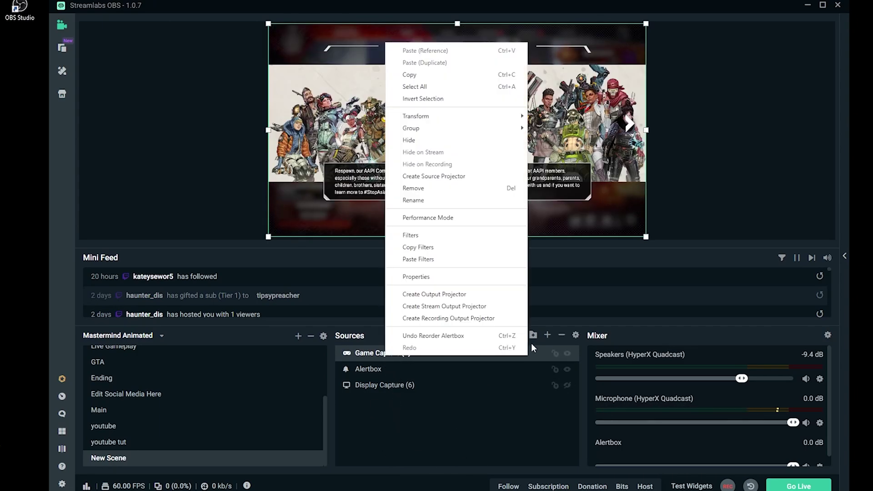
left_click(429, 278)
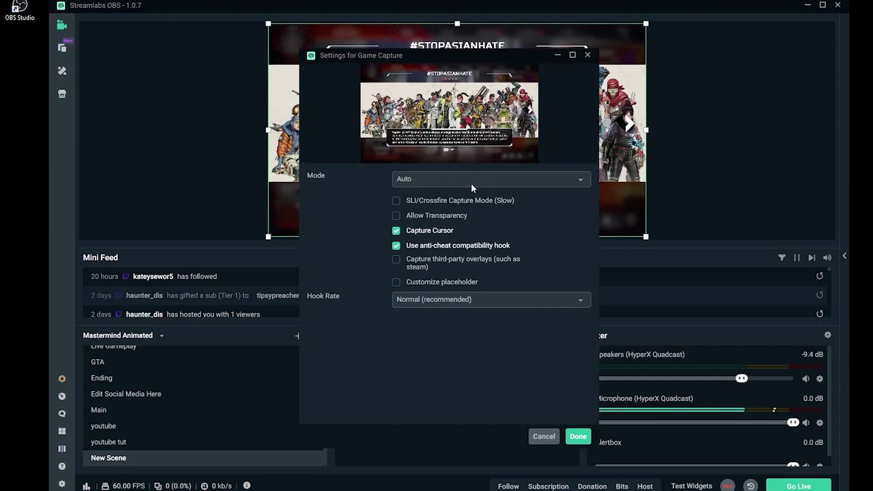
left_click(460, 181)
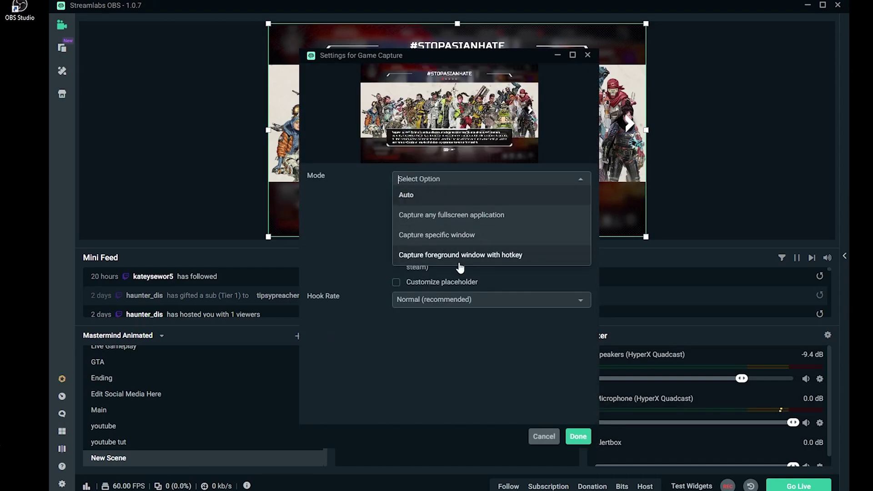
left_click(457, 236)
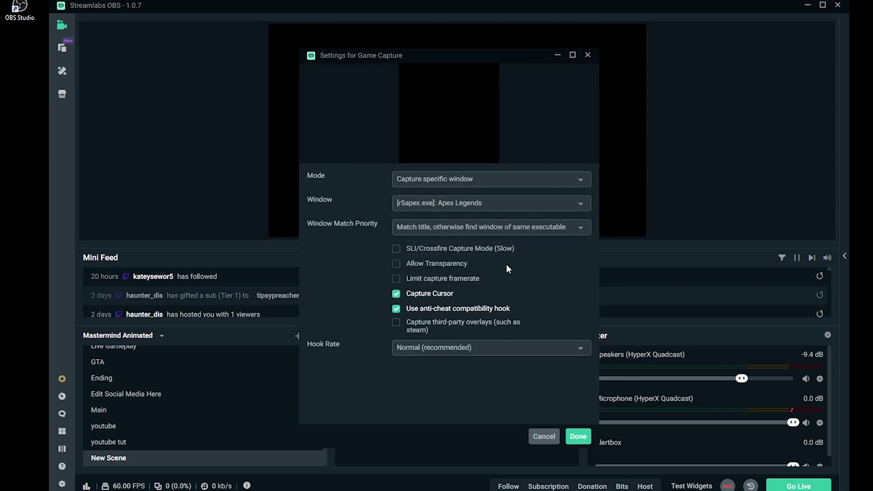
left_click(491, 204)
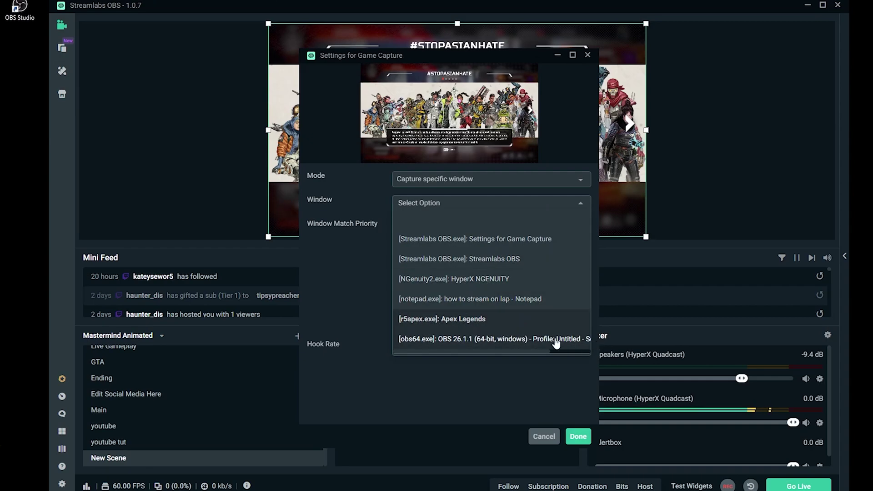
left_click(469, 321)
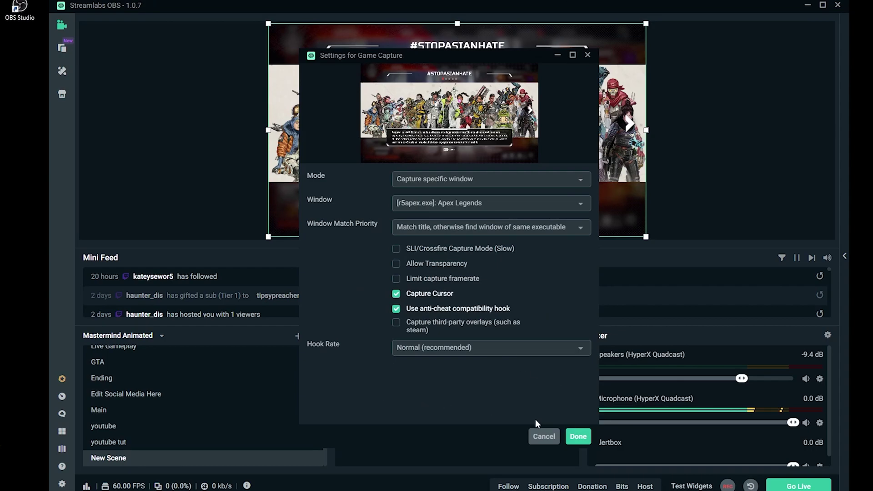
left_click(580, 438)
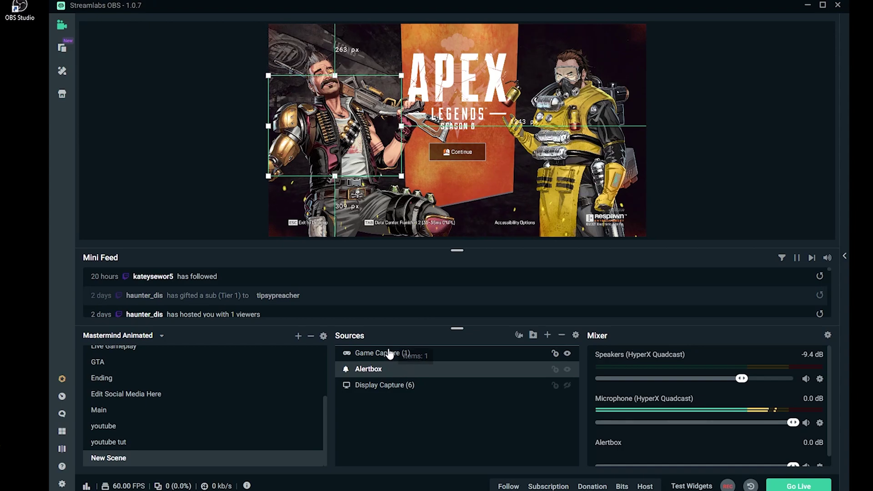
Move Alertbox above Game Capture, then edit the Go Live title and choose Apex Legends as the game.
left_click_drag(389, 353, 389, 346)
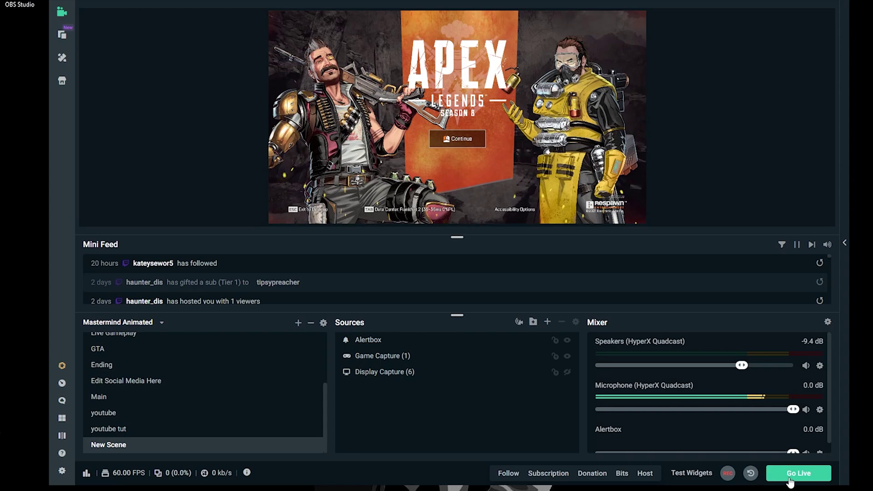
left_click(796, 474)
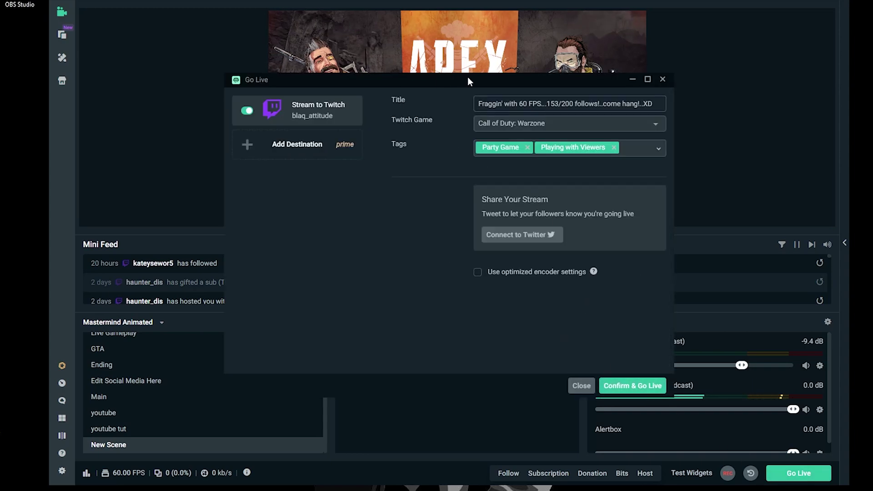
mouse_move(478, 103)
left_mouse_down()
mouse_move(654, 104)
mouse_move(487, 103)
left_mouse_up()
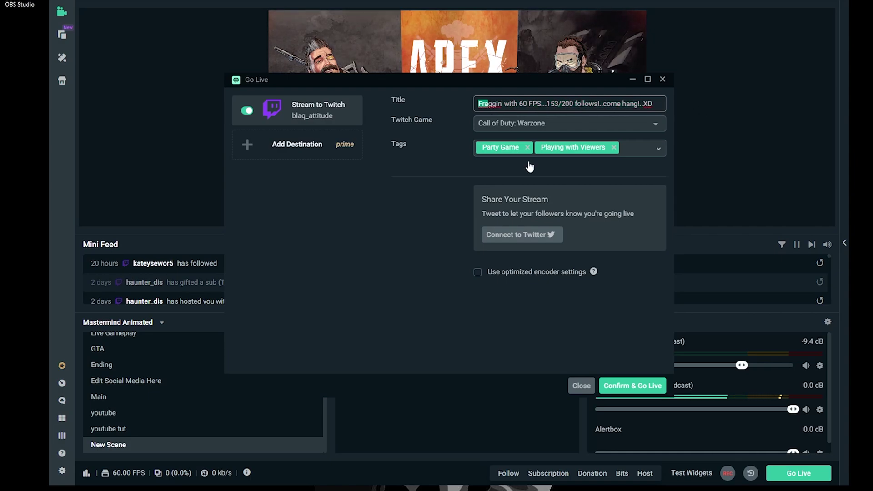
left_click(500, 123)
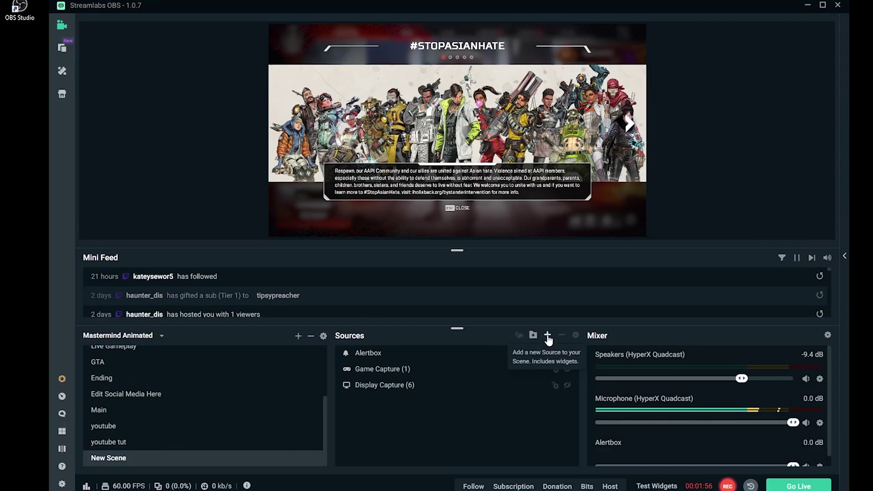
Create a new Video Capture Device source using the HD Pro Webcam C920 camera.
left_click(565, 311)
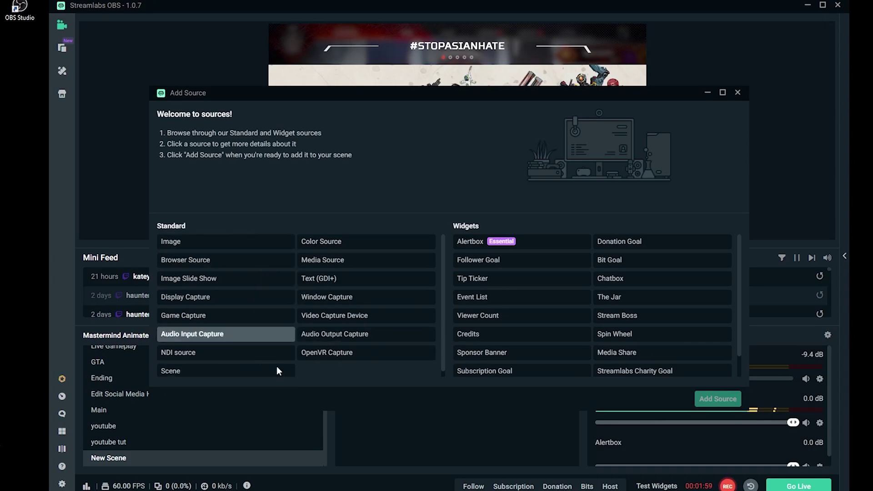
left_click(416, 315)
left_click(714, 399)
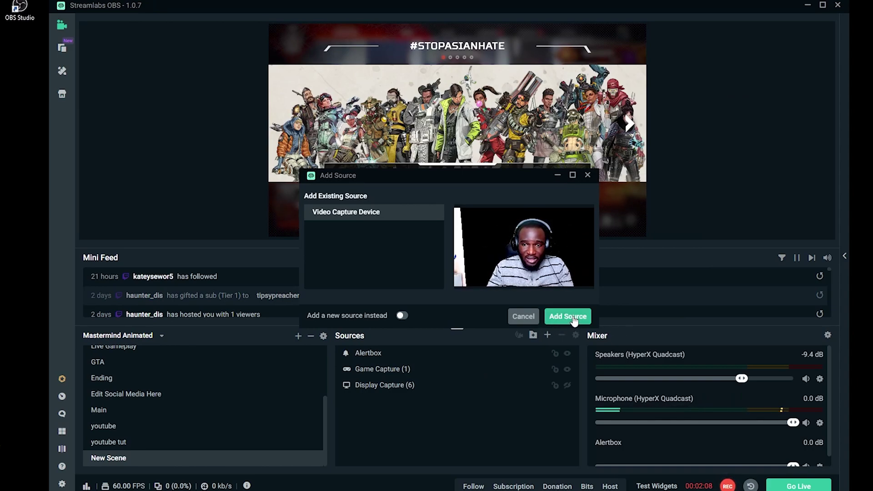
left_click(574, 320)
left_click(571, 320)
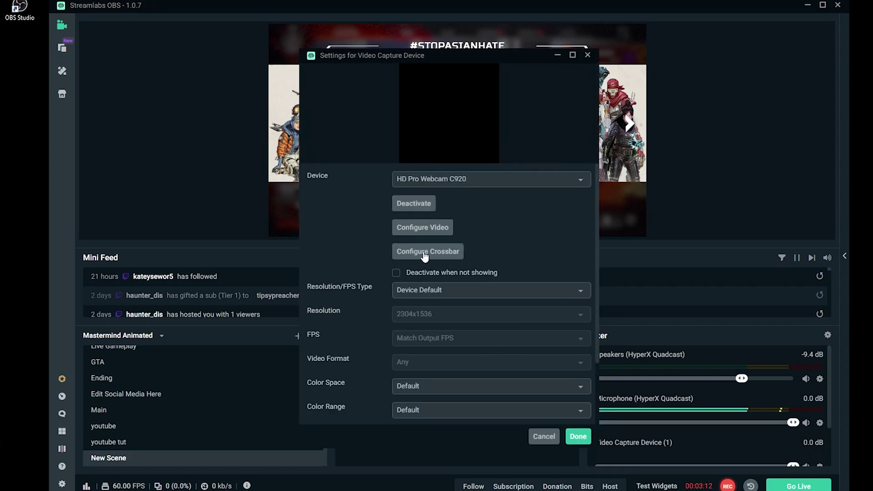
left_click(487, 179)
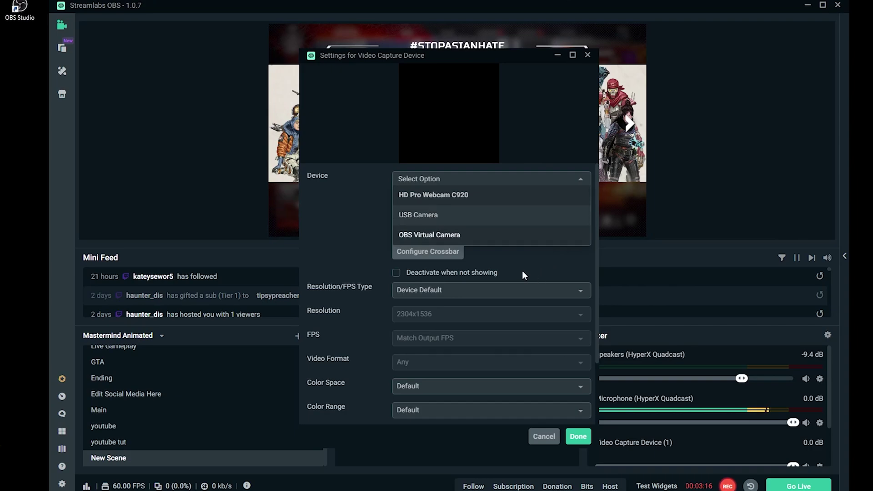
left_click(480, 201)
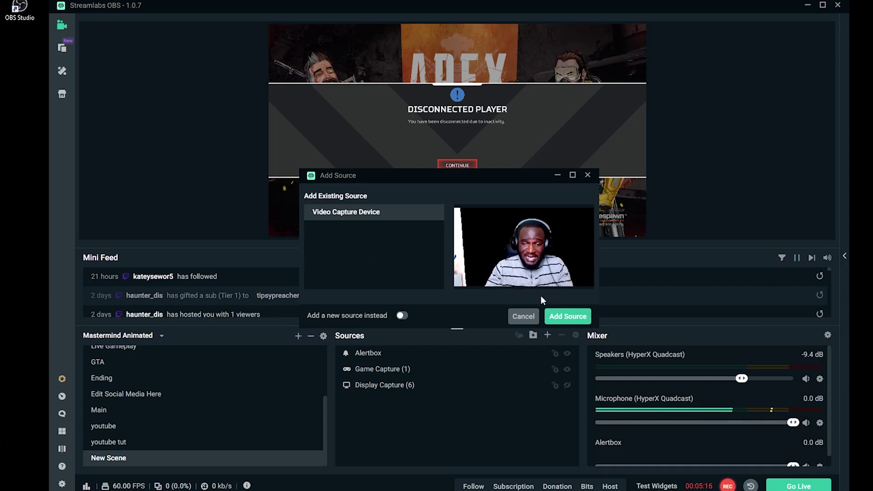
Add the webcam, shrink it, flip it horizontally, and place it in the lower-right corner.
left_click(574, 319)
left_click_drag(270, 27, 542, 186)
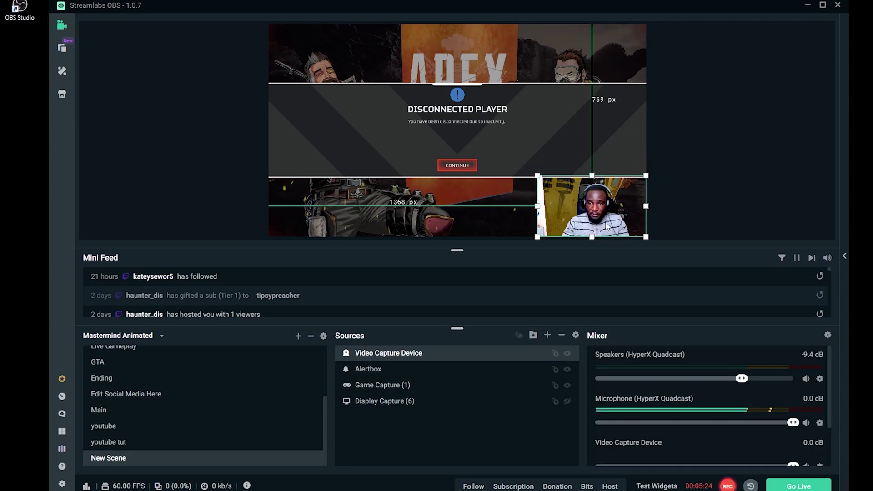
right_click(603, 201)
mouse_move(732, 274)
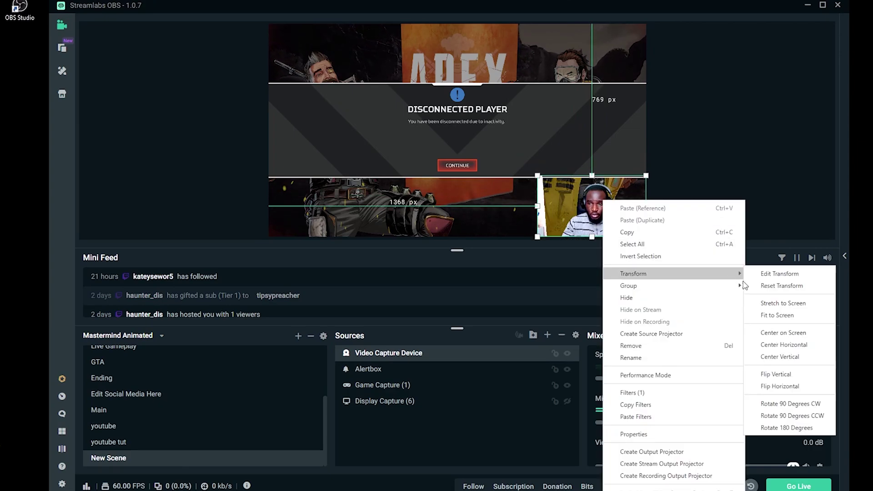
left_click(779, 386)
left_click_drag(599, 207, 608, 175)
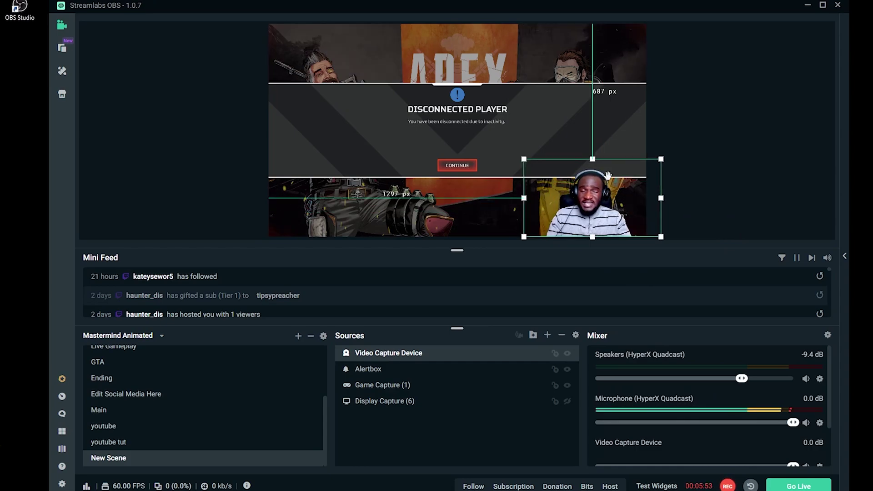